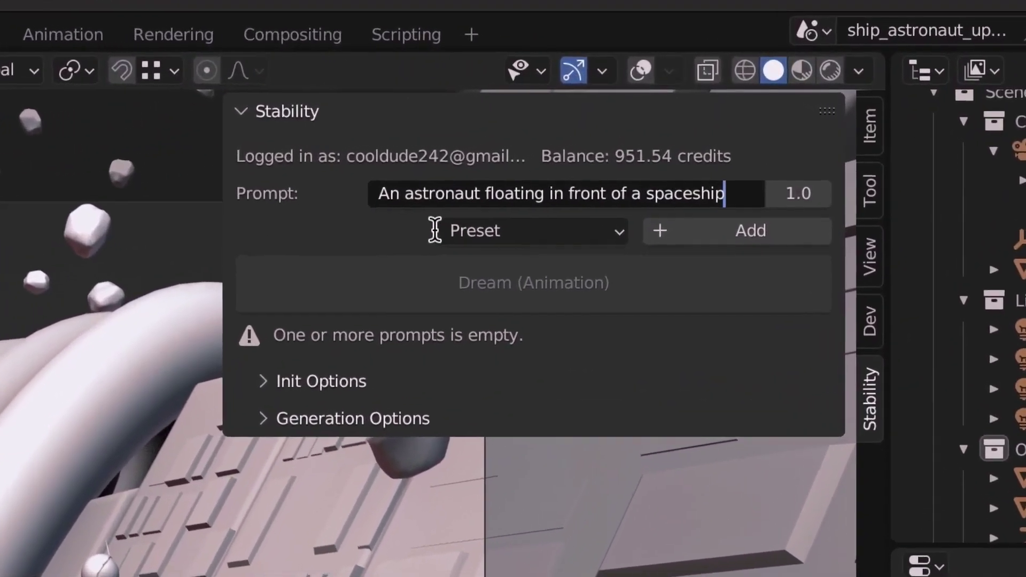
- Add the Concept Art preset to the astronaut prompt and generate the animation
key(Return)
click(470, 231)
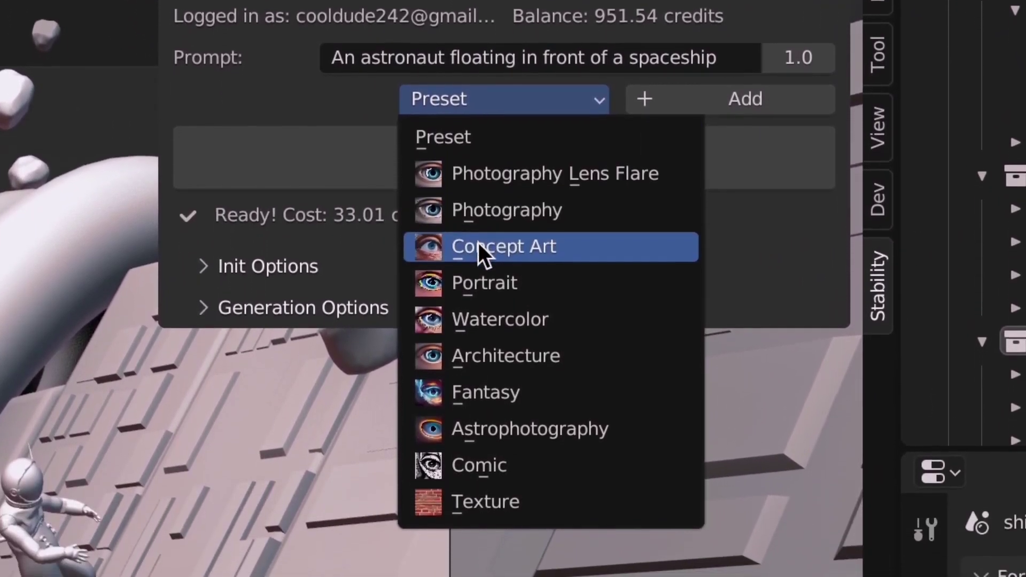
click(477, 269)
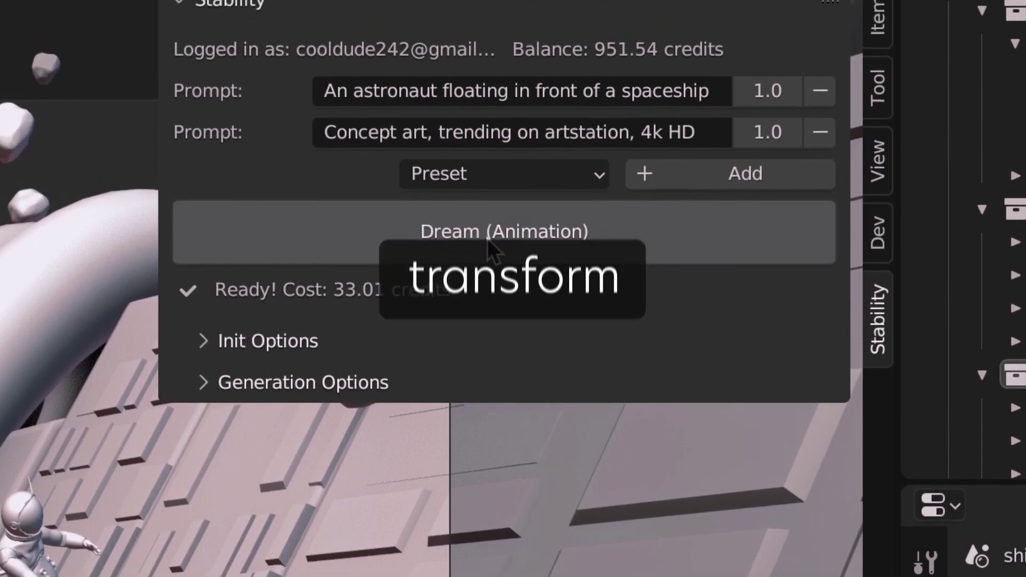
click(488, 240)
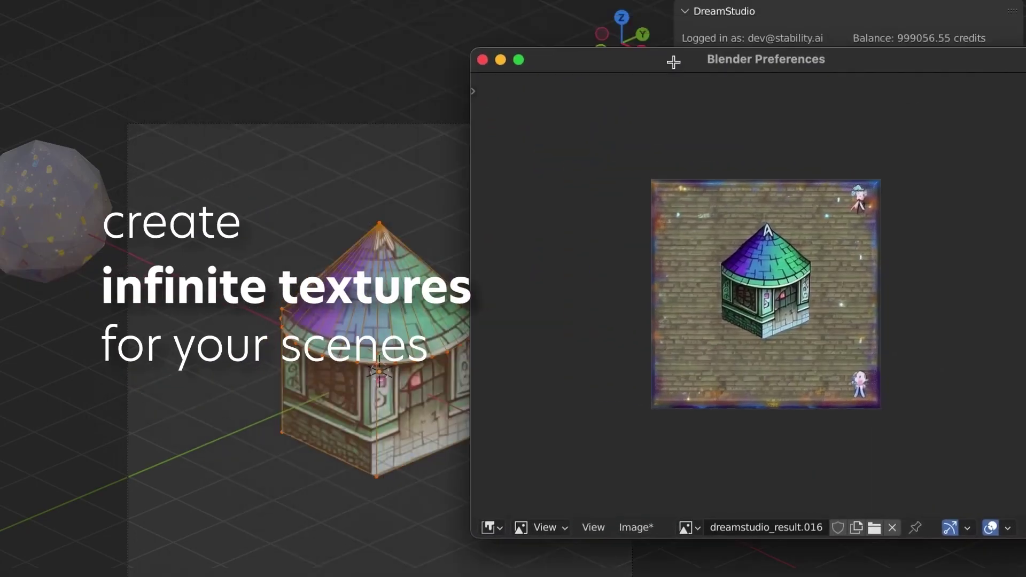
drag(671, 62, 749, 62)
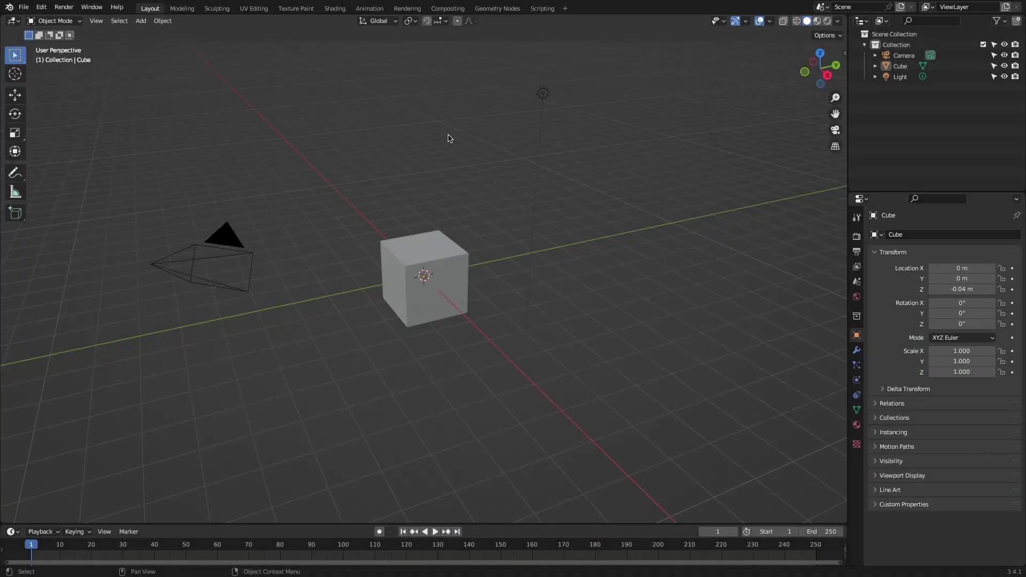
- In the Stability sidebar tab, enter 'A dream of distant galaxy' and add the Watercolor preset prompt
key(n)
click(839, 158)
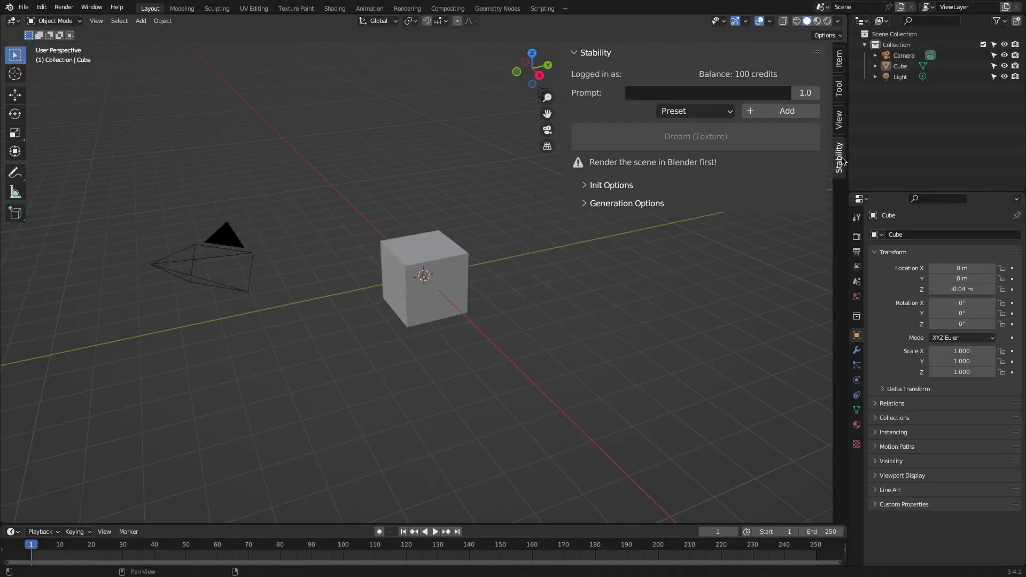
click(648, 96)
text(A dream of distant galaxy)
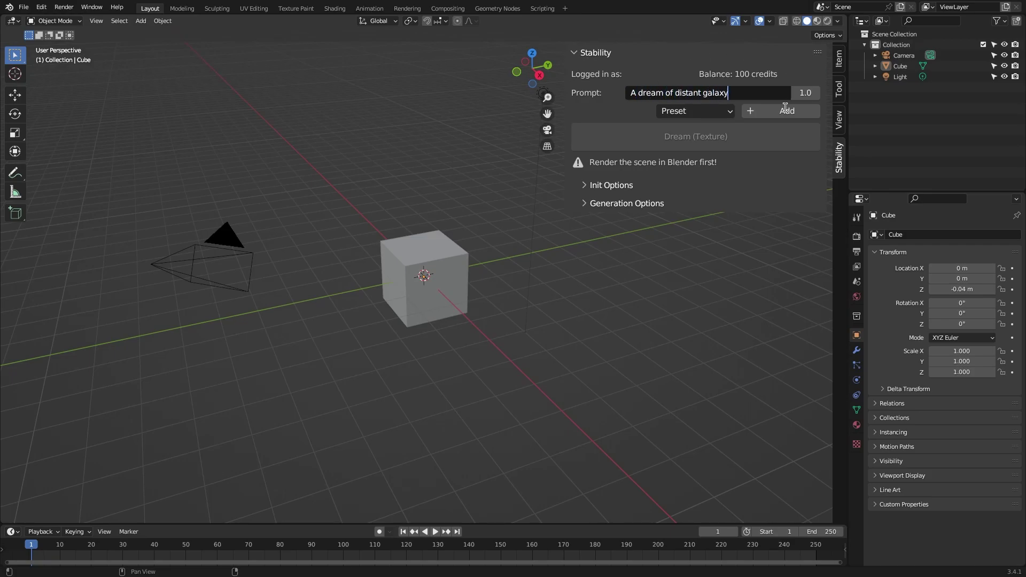
click(735, 110)
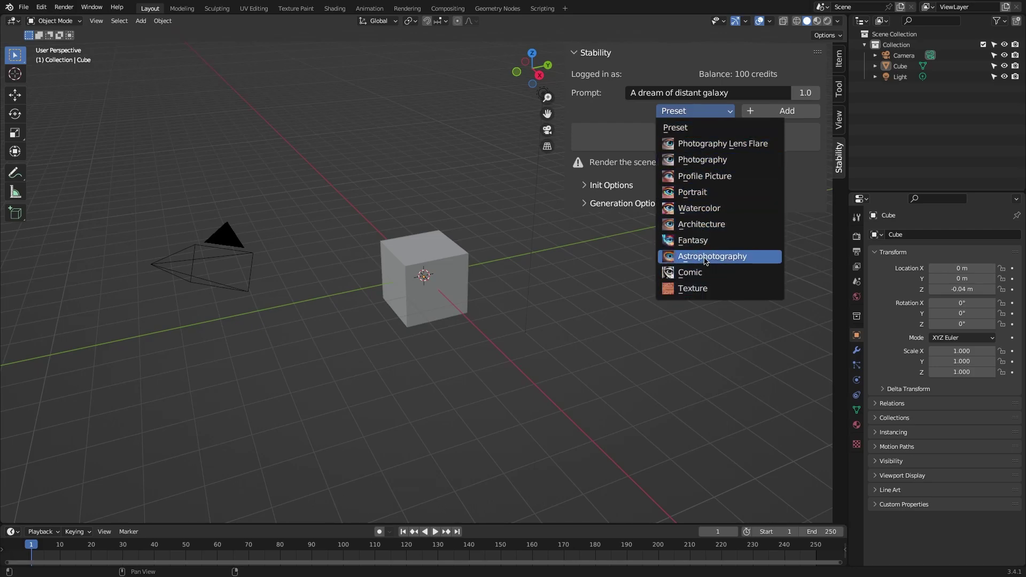
click(704, 212)
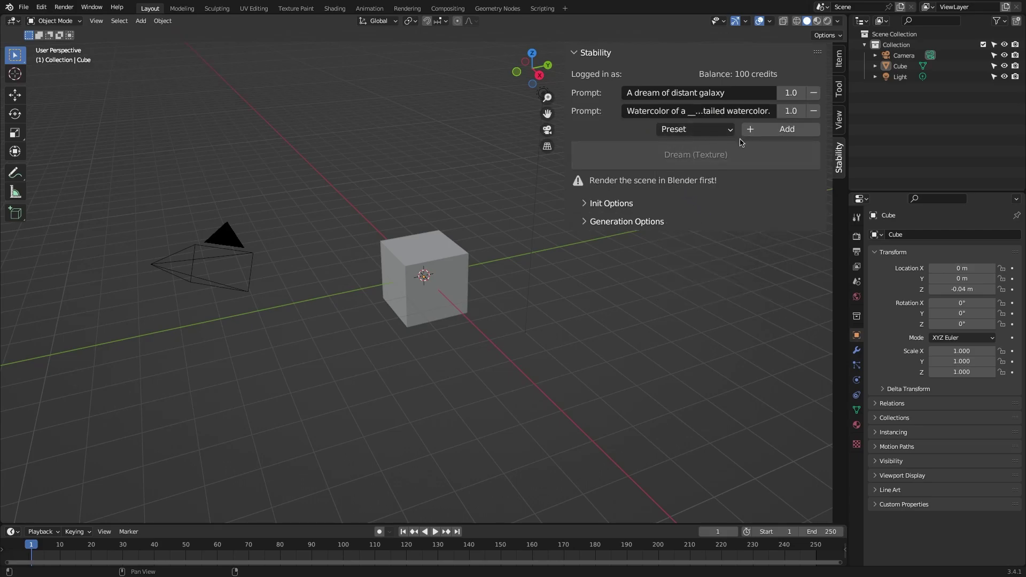
- Set Init Type to Text Prompt Only at 512 × 512 without render resolution, showing results in Texture View
click(605, 205)
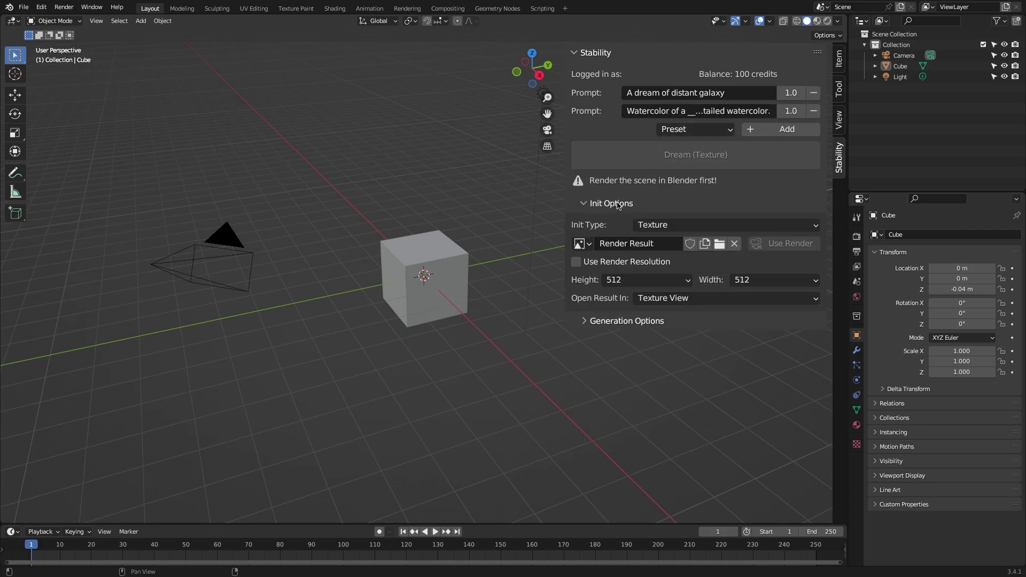
click(661, 225)
click(663, 274)
click(672, 229)
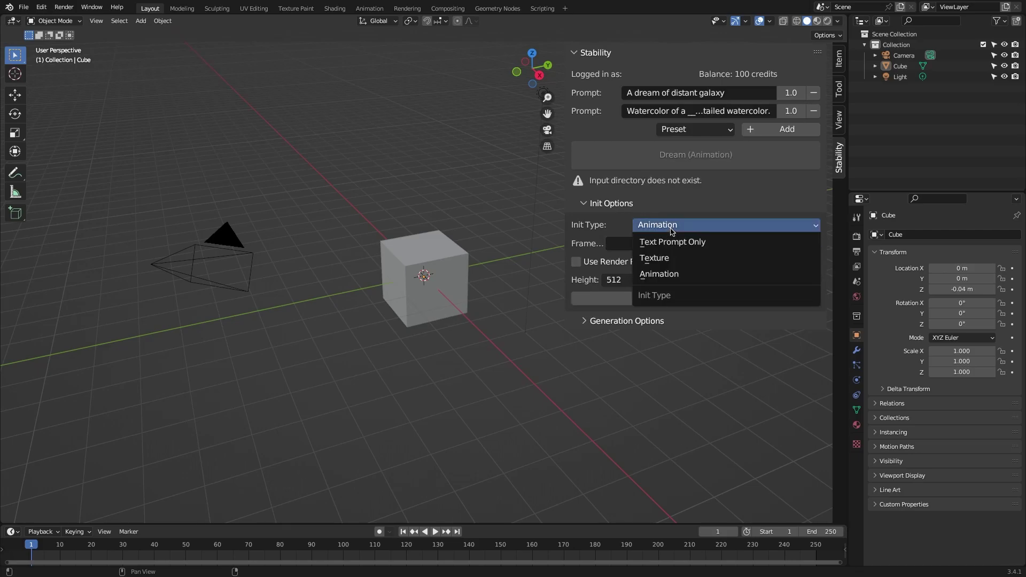
click(673, 243)
click(648, 244)
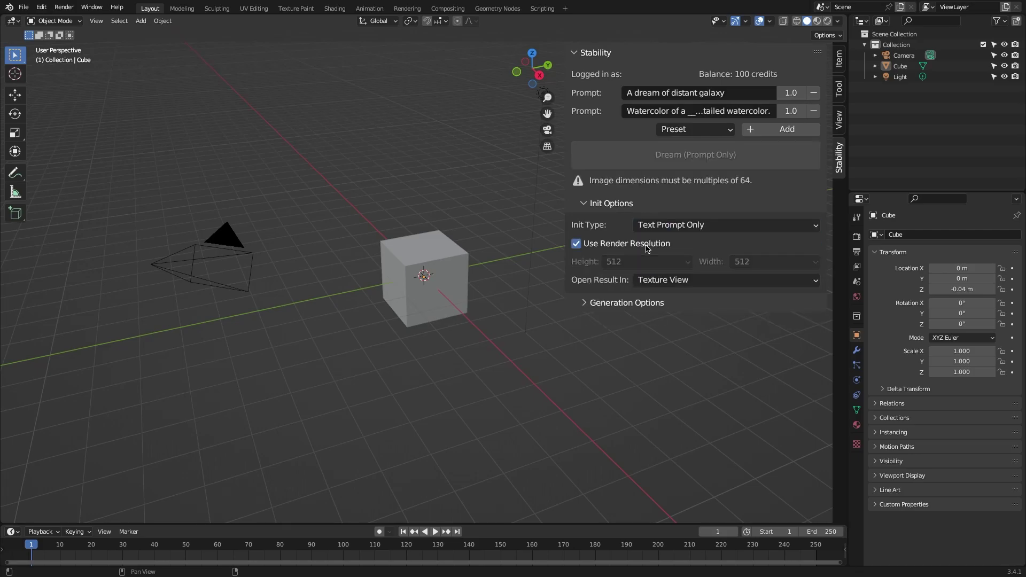
click(633, 244)
click(644, 262)
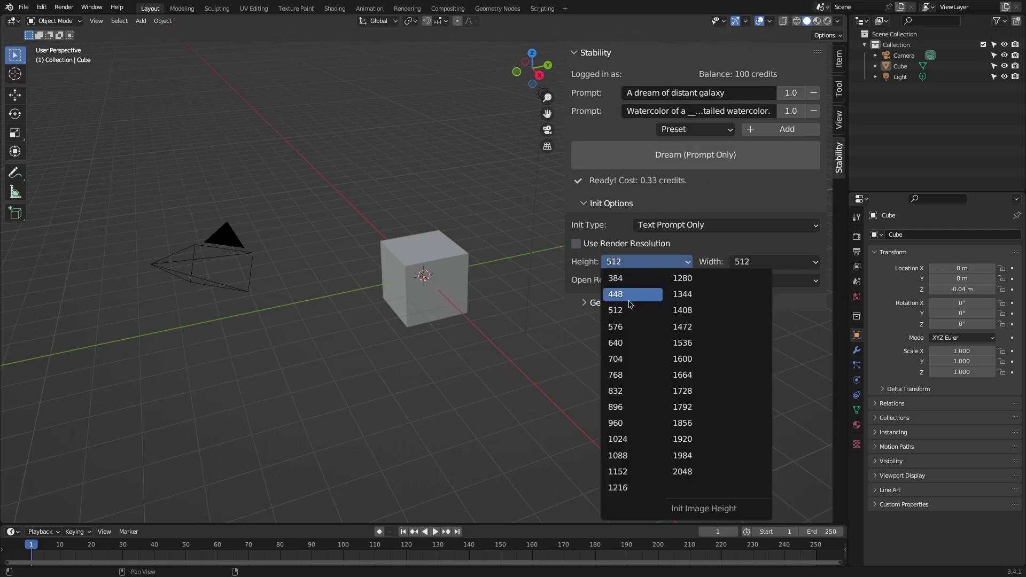
click(662, 280)
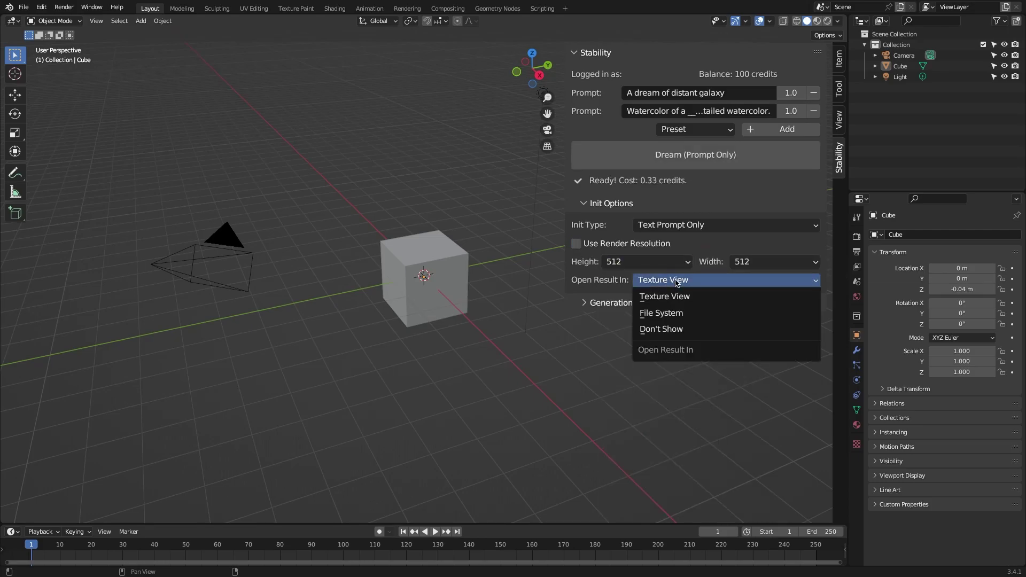
click(665, 296)
- In Generation Options, set the seed to 556212 and keep recommended quality settings on
click(623, 302)
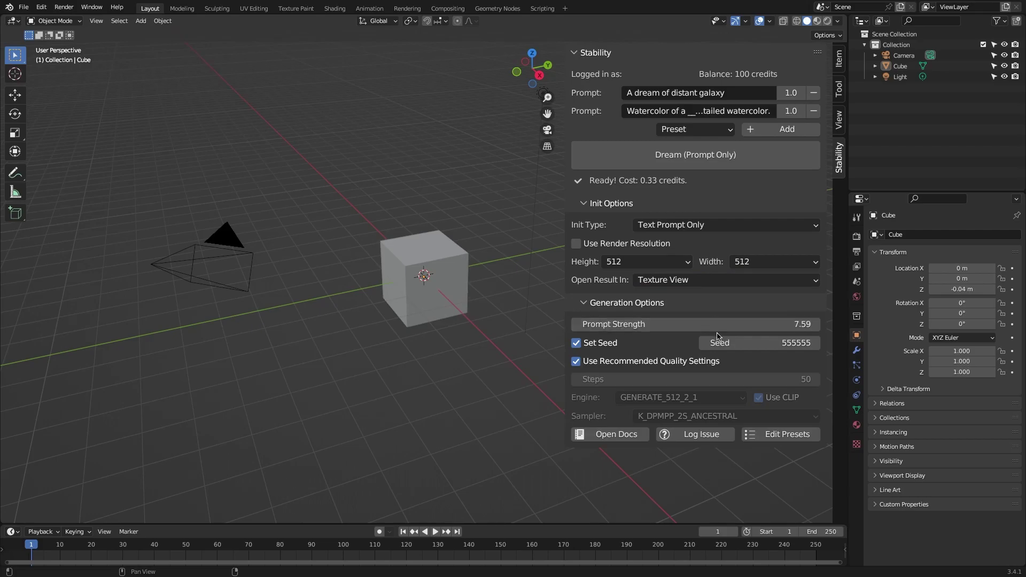
drag(759, 342, 786, 342)
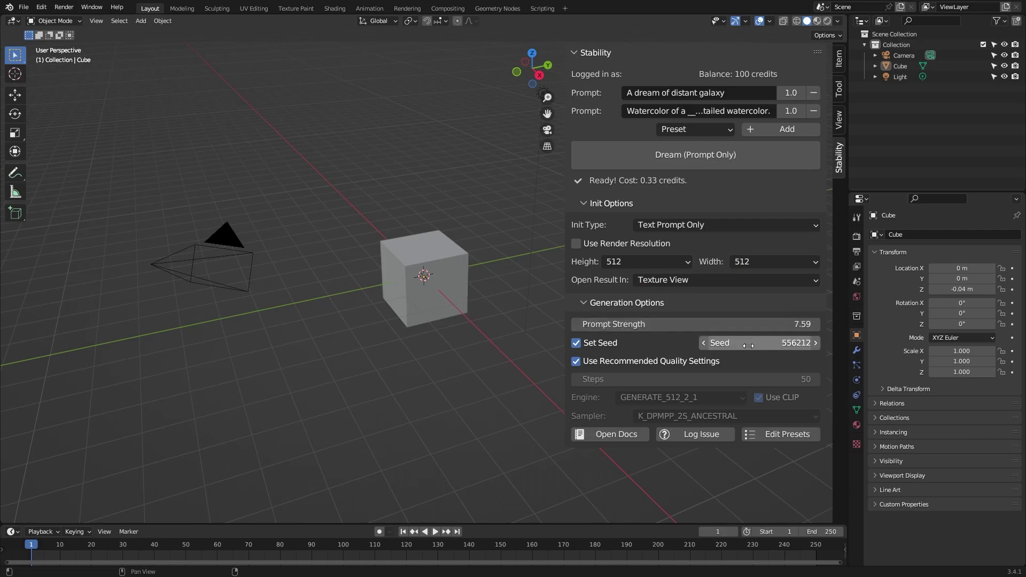
click(653, 363)
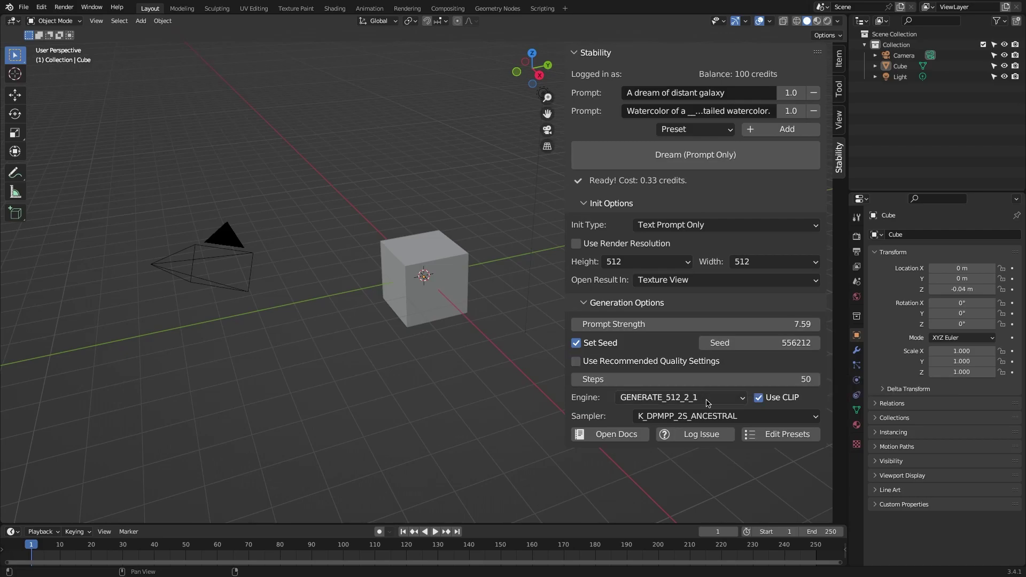
click(673, 397)
click(719, 416)
click(719, 415)
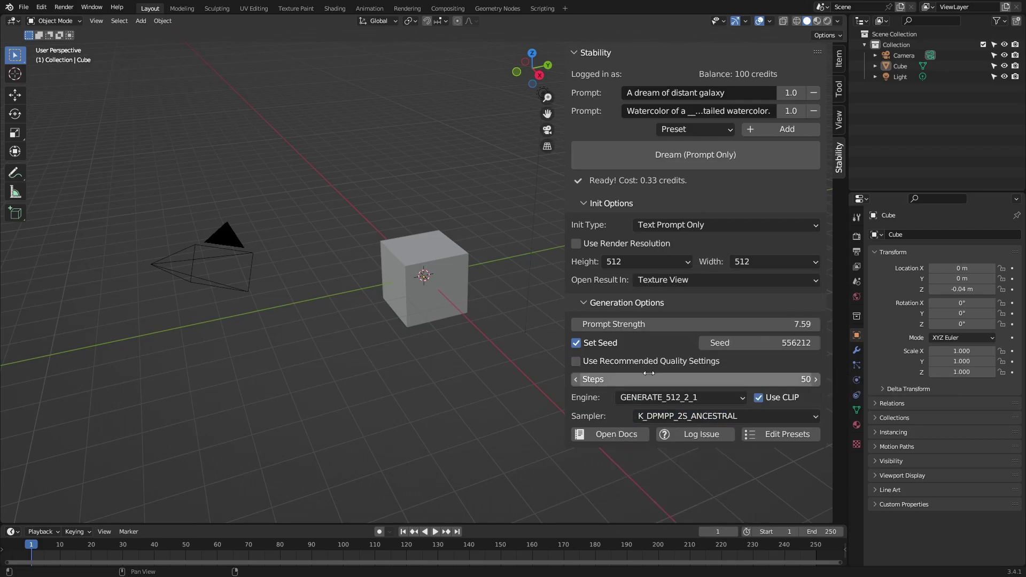
click(665, 364)
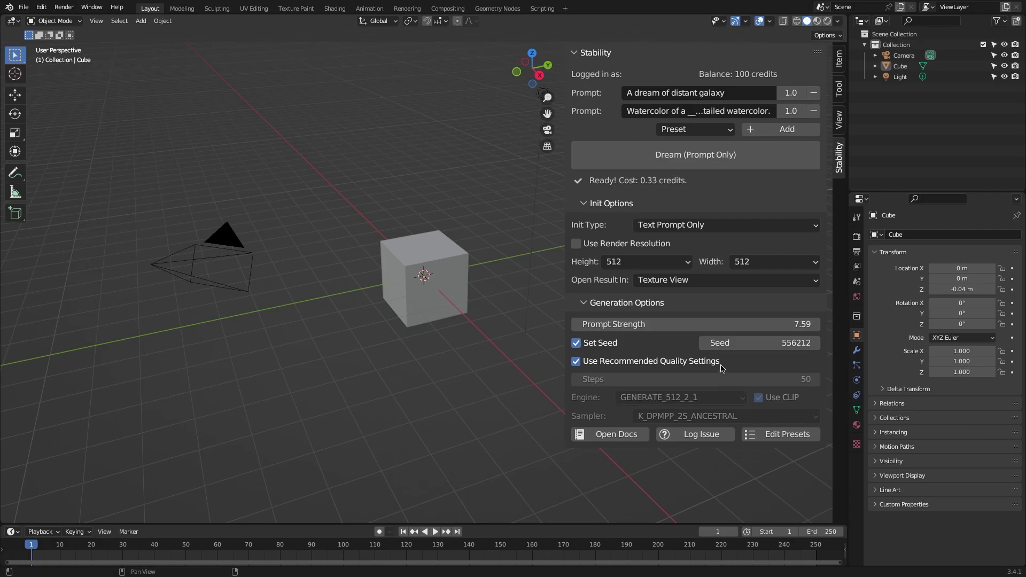
- Generate the watercolor galaxy image and move its window aside
click(700, 157)
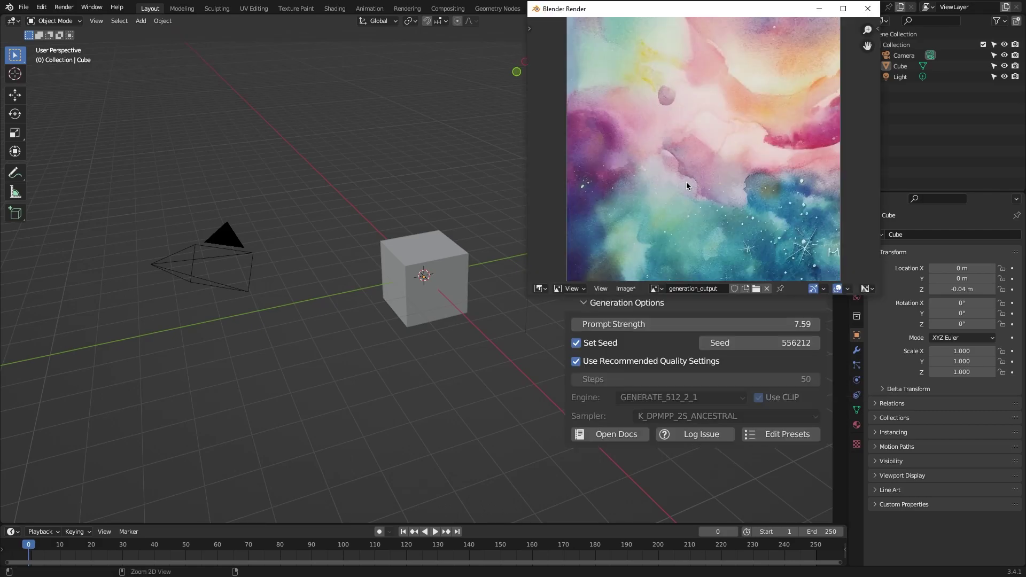
drag(775, 10, 398, 75)
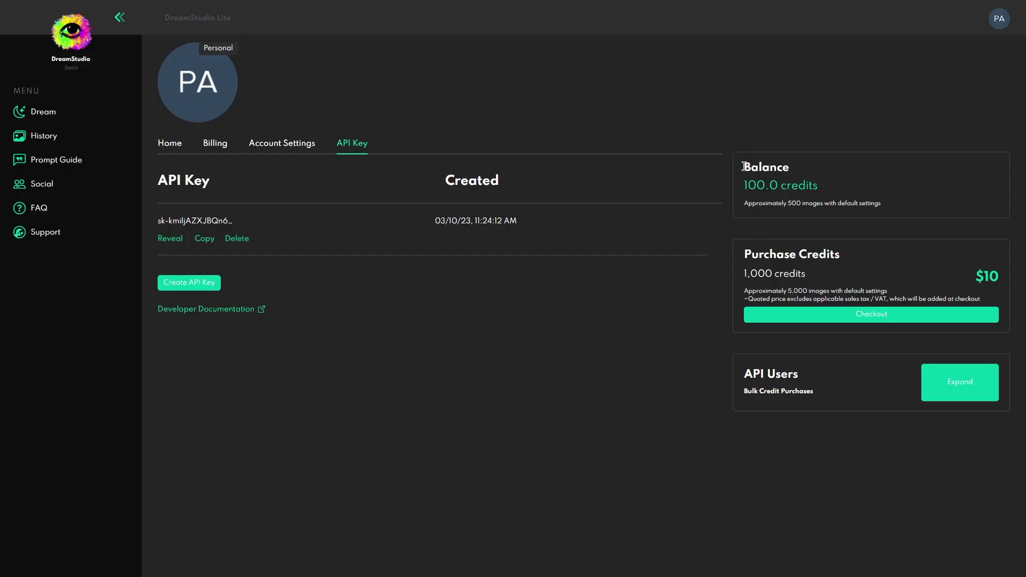
drag(744, 166, 868, 204)
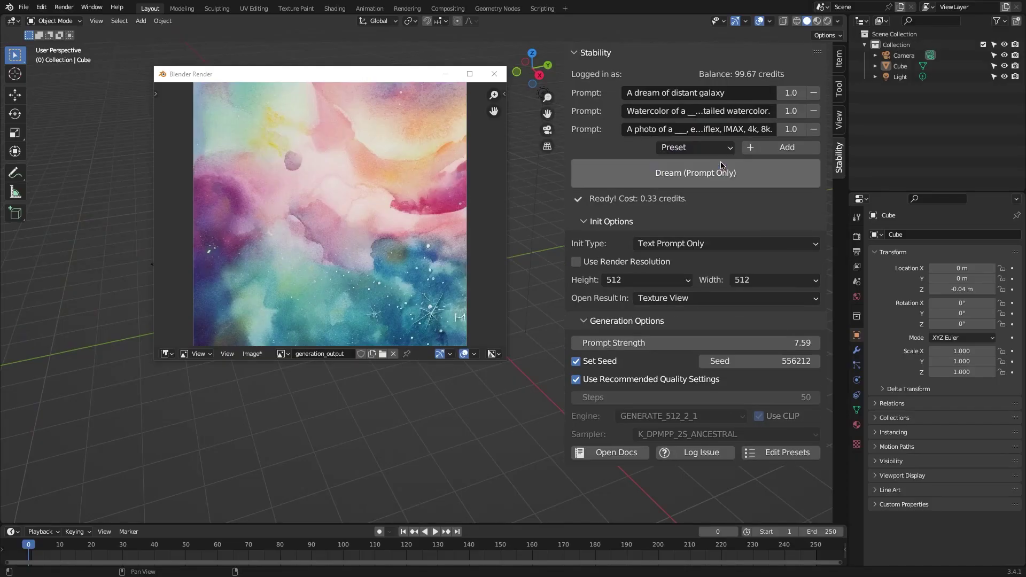
- Remove the Watercolor prompt and generate a second galaxy image beside the first
click(813, 110)
click(724, 155)
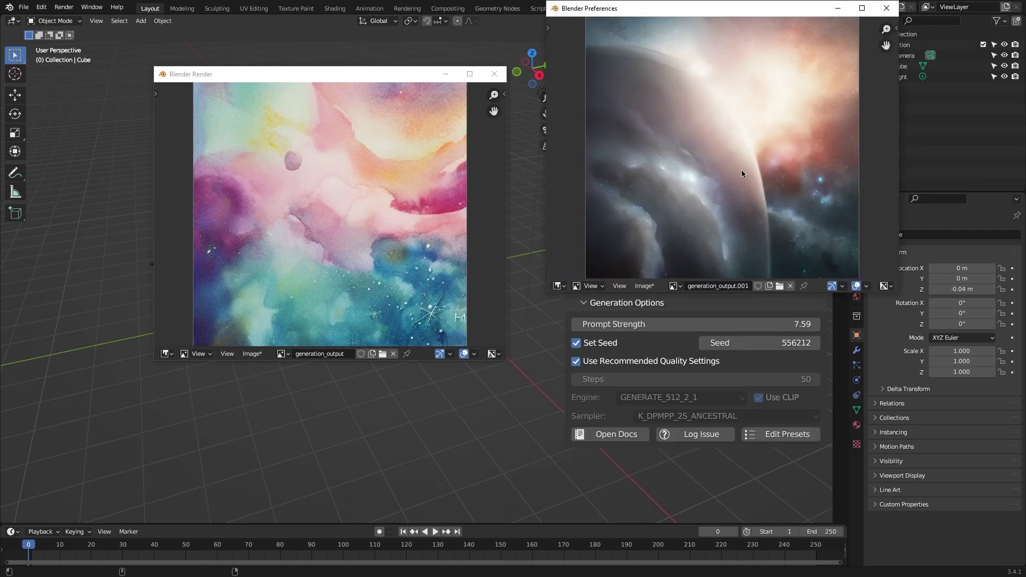
drag(732, 5, 653, 71)
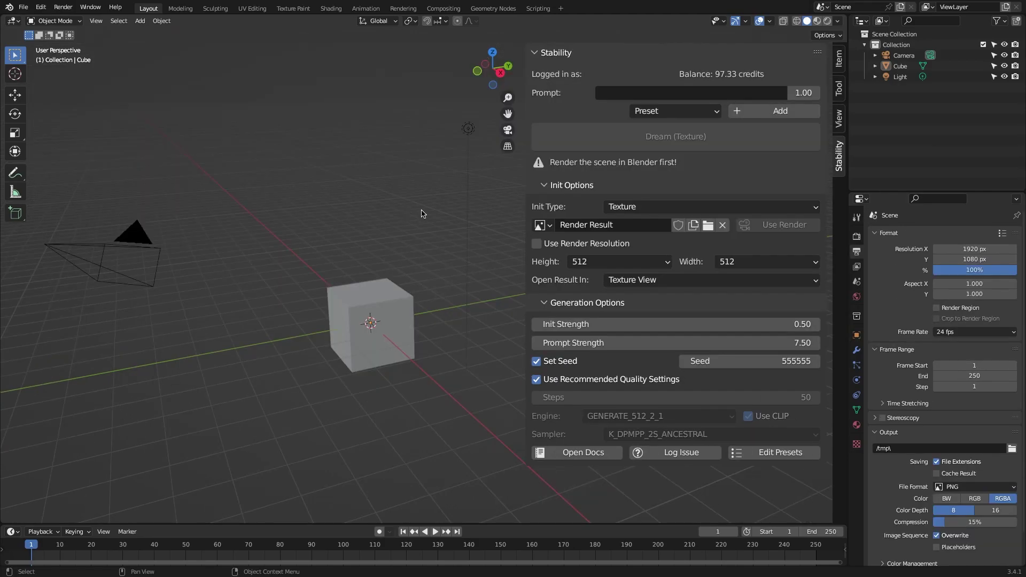
- Generate a Text Prompt Only texture from 'brick wall' plus the Albedo texture preset
click(690, 207)
click(642, 223)
click(675, 111)
click(657, 286)
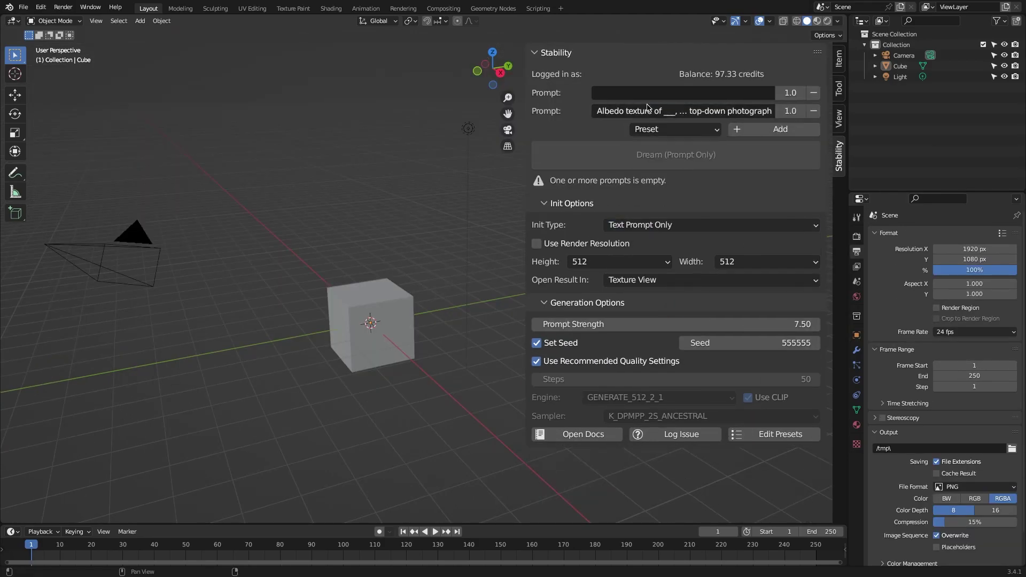
click(638, 93)
text(brick wall)
key(Return)
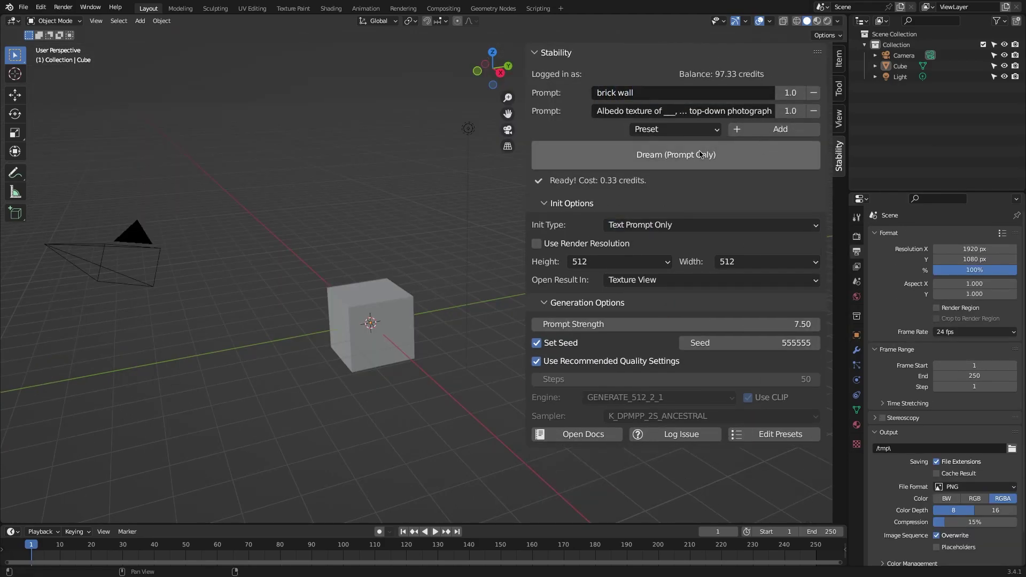
click(695, 155)
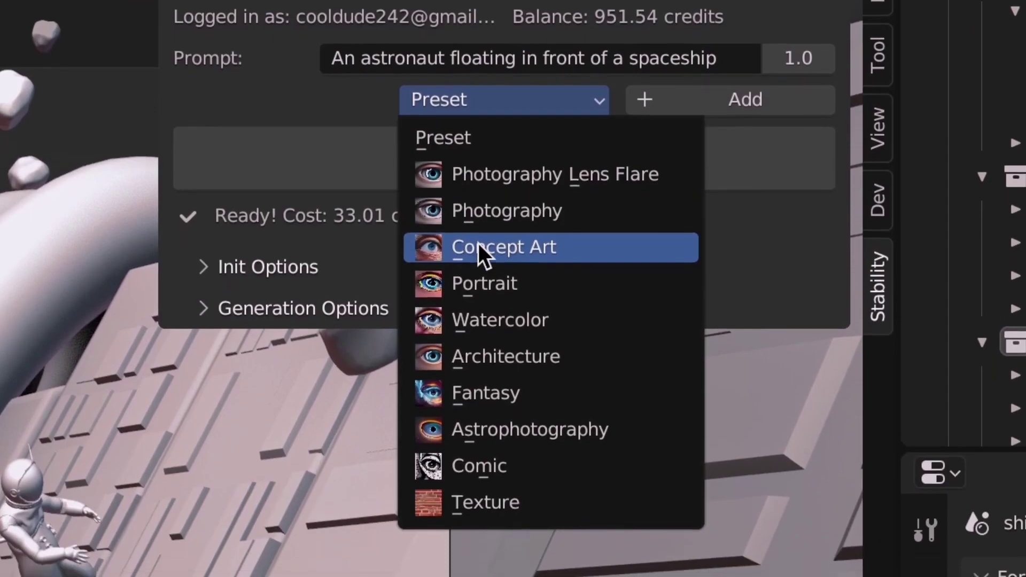
- Add the Concept Art preset to the astronaut prompt and generate the animation
click(476, 250)
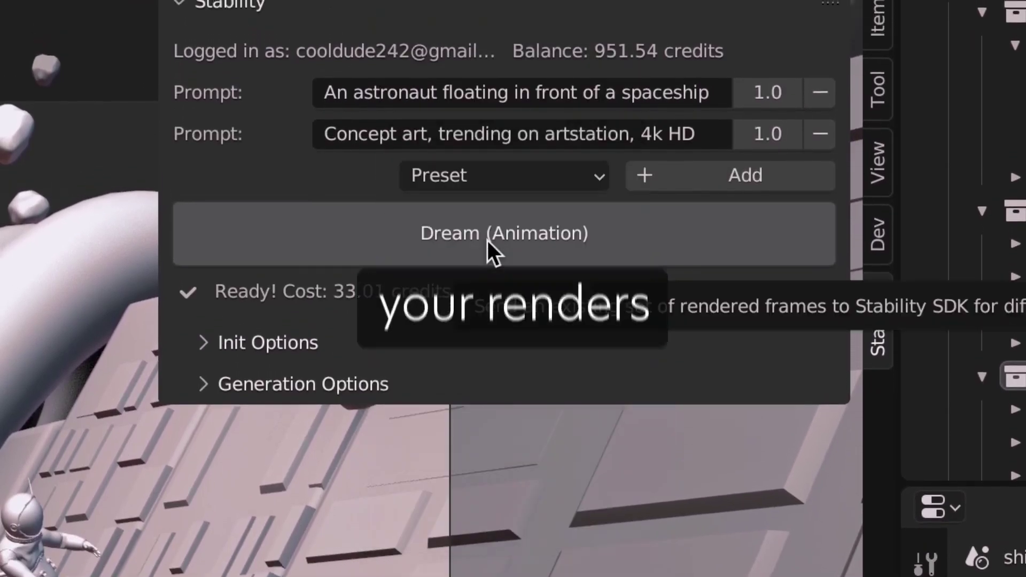
click(488, 208)
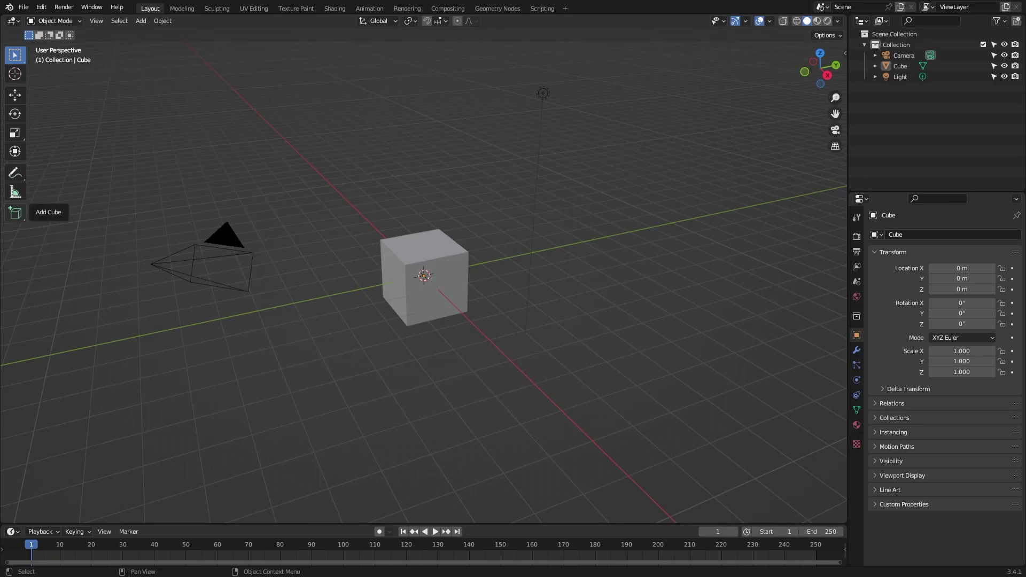
- Install and enable the add-on from stability-blender-addon.zip, then follow its link to get an API key
key(ctrl+comma)
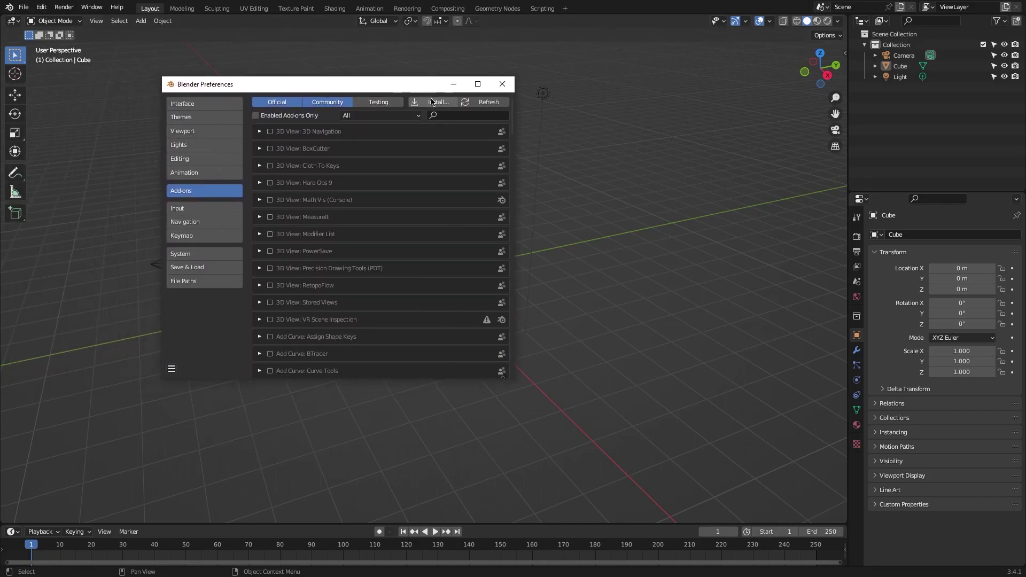
click(434, 102)
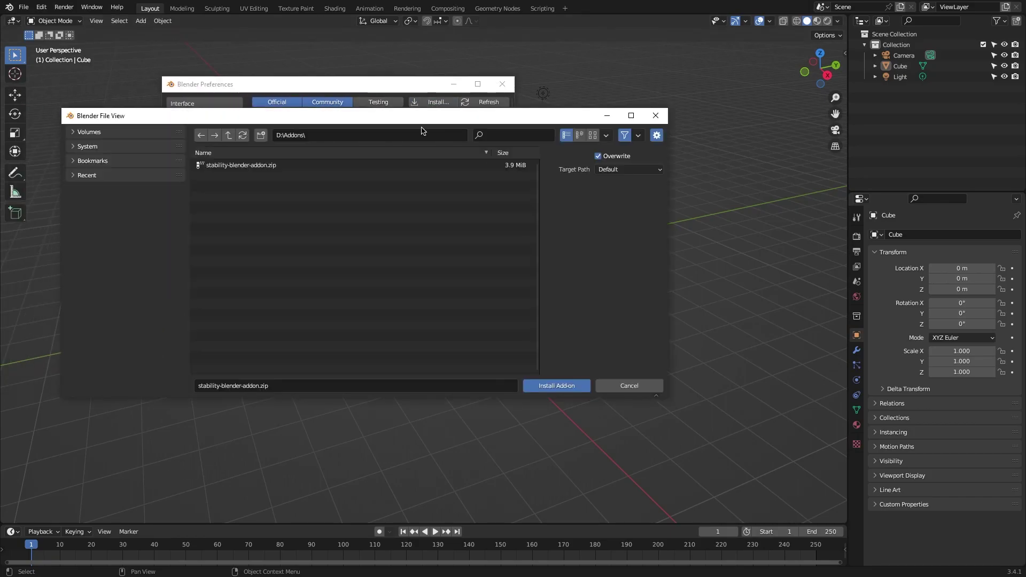
click(282, 165)
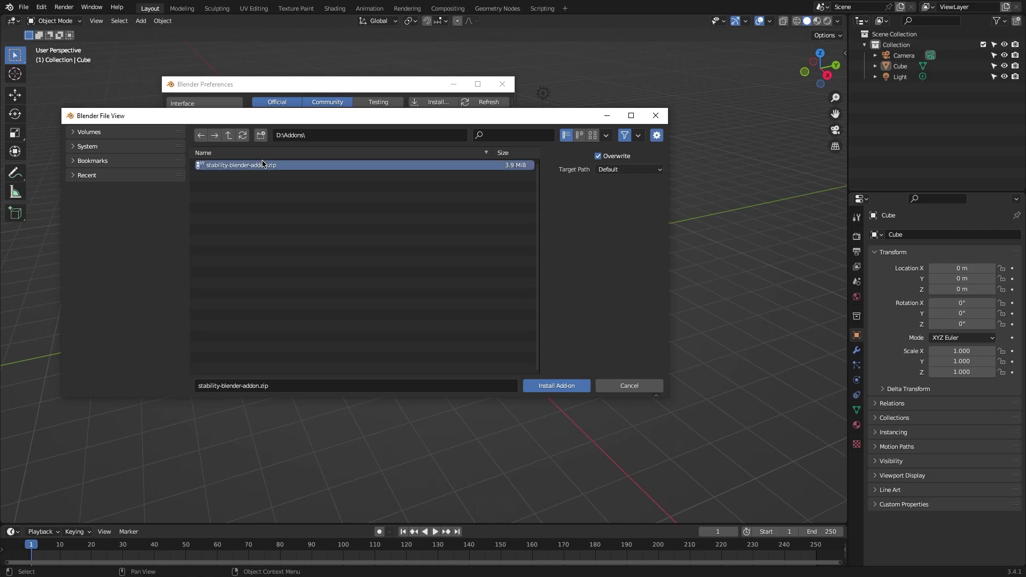
click(577, 391)
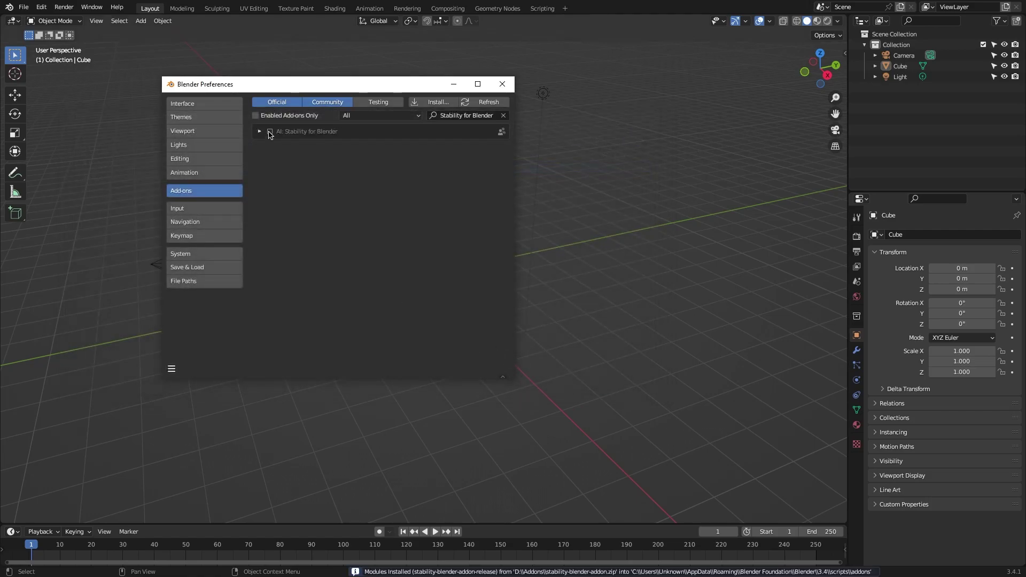
click(260, 131)
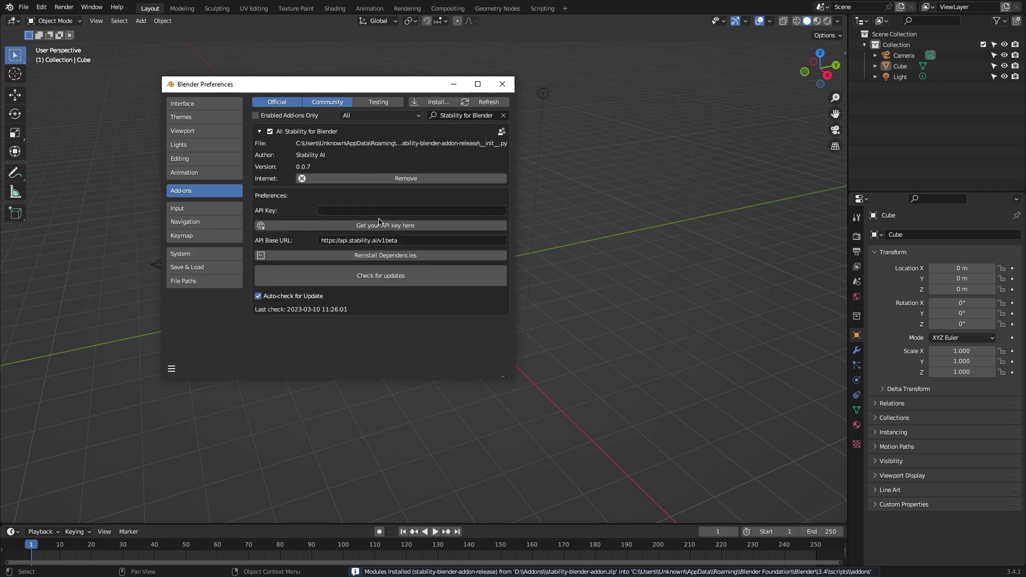
click(353, 212)
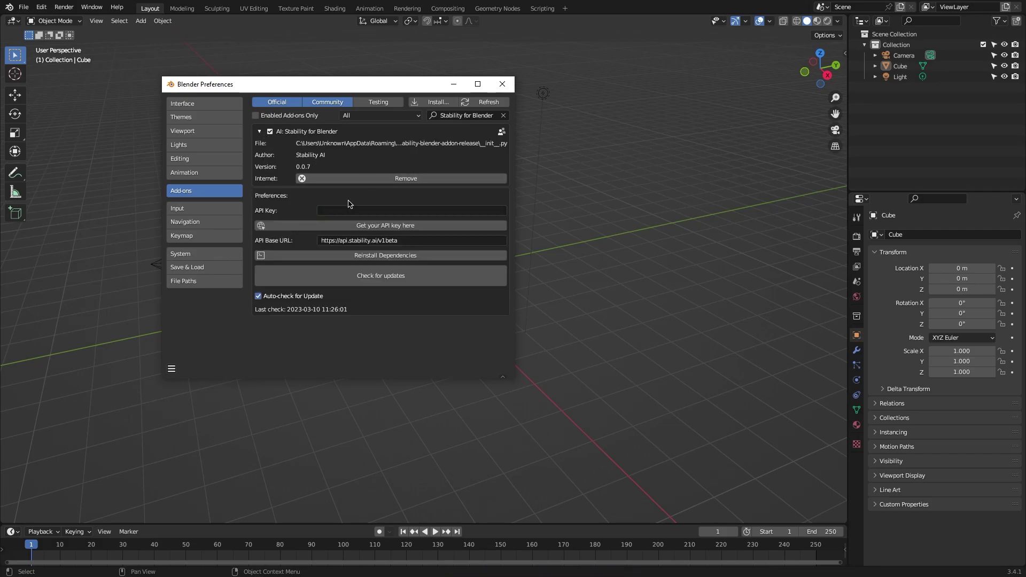
- Sign in to DreamStudio and copy the account's API key from its My Account page
click(386, 227)
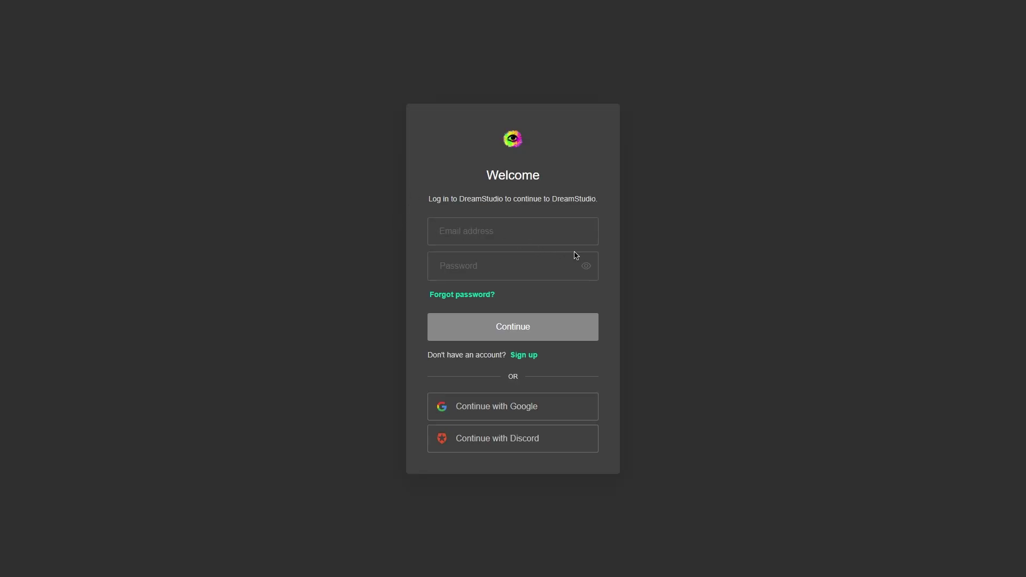
click(523, 355)
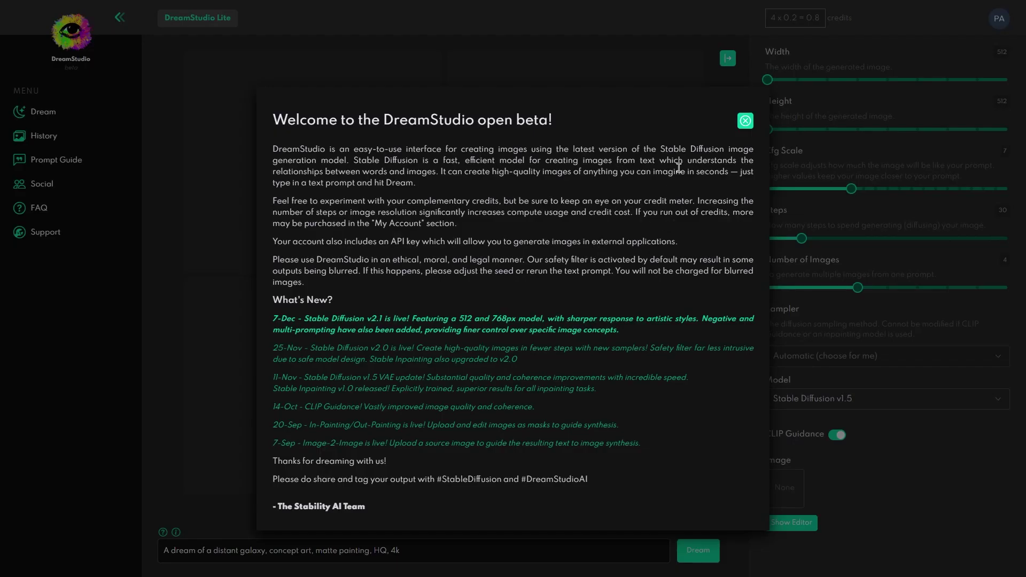
click(745, 120)
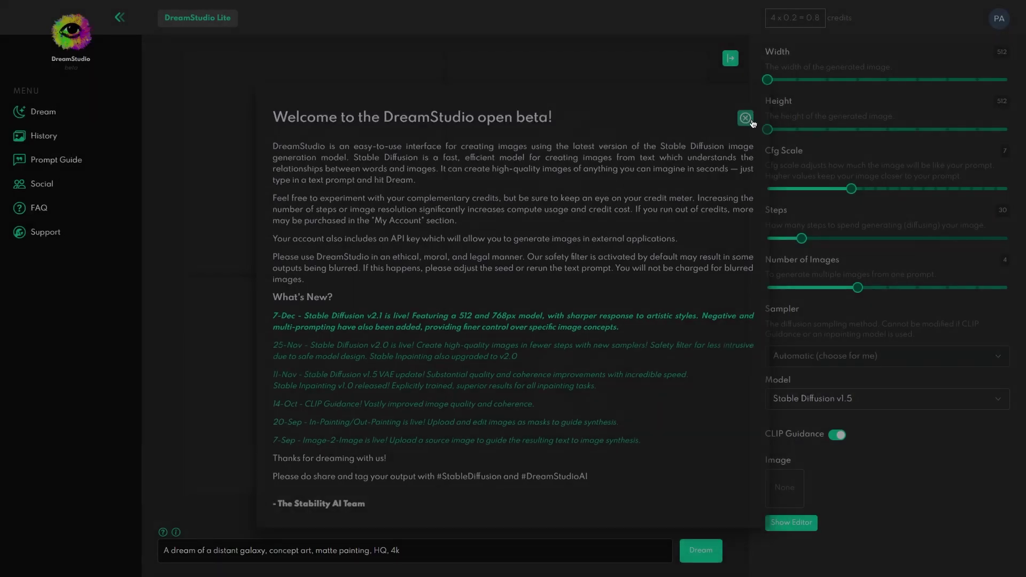
click(998, 20)
click(902, 127)
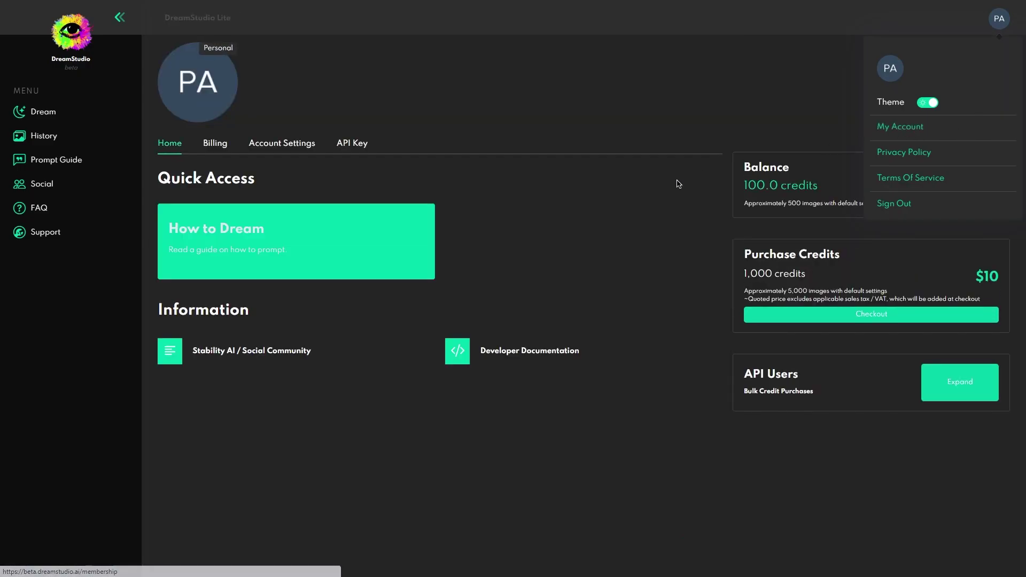
click(352, 143)
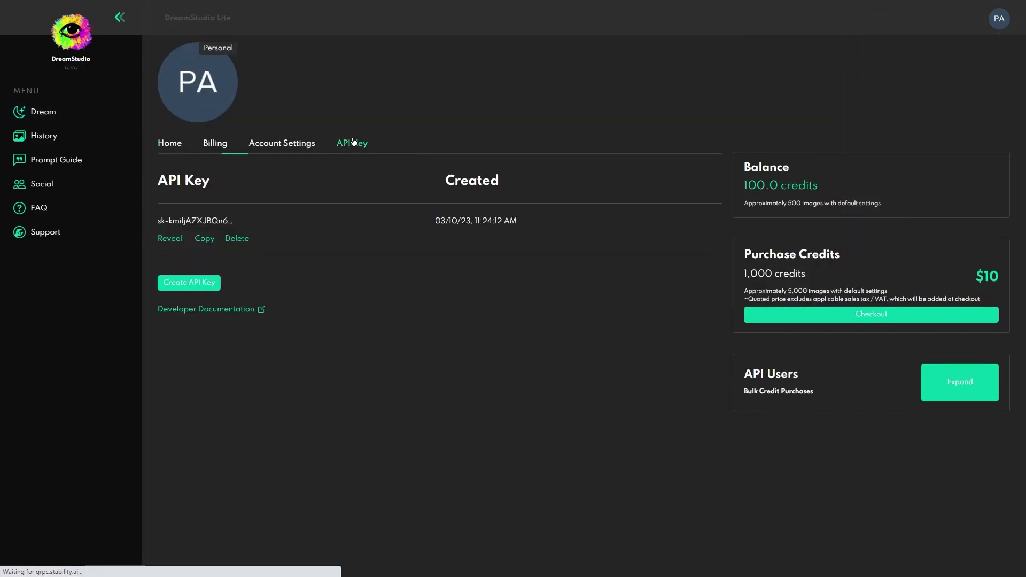
click(205, 240)
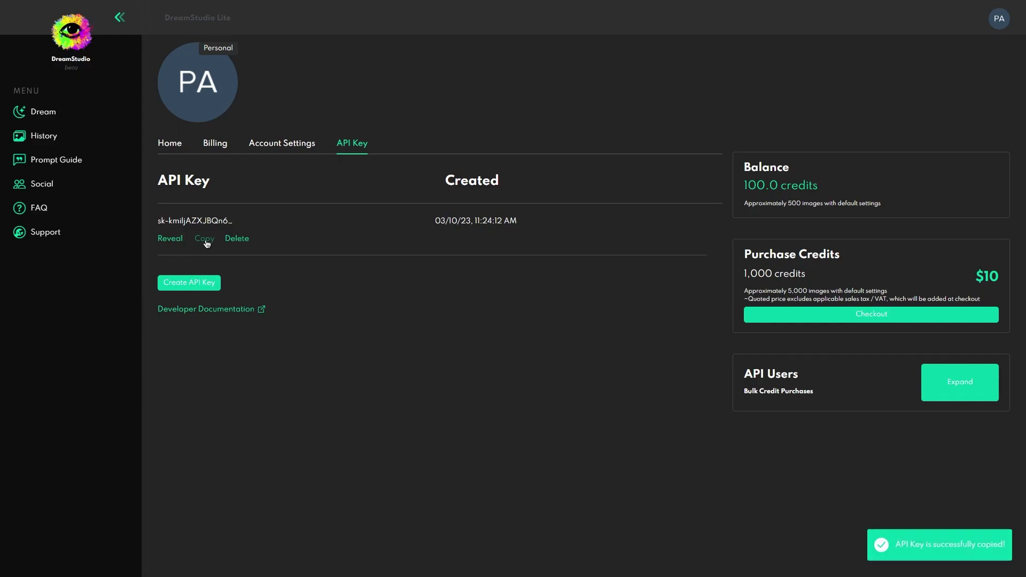
- Paste the API key into the add-on's API Key field, save preferences, and close Preferences
key(alt+Tab)
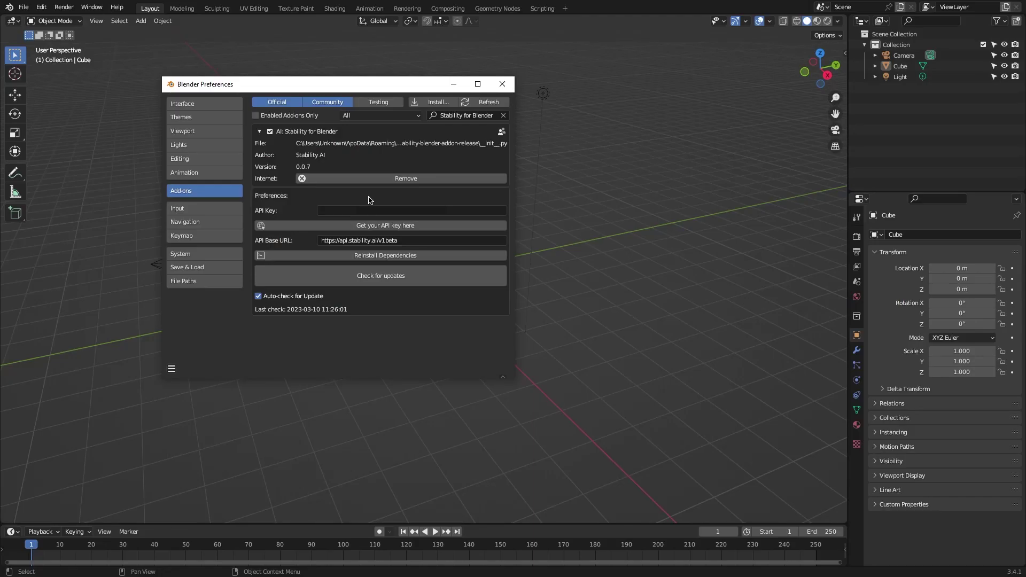
click(355, 210)
key(ctrl+v)
click(172, 369)
click(219, 345)
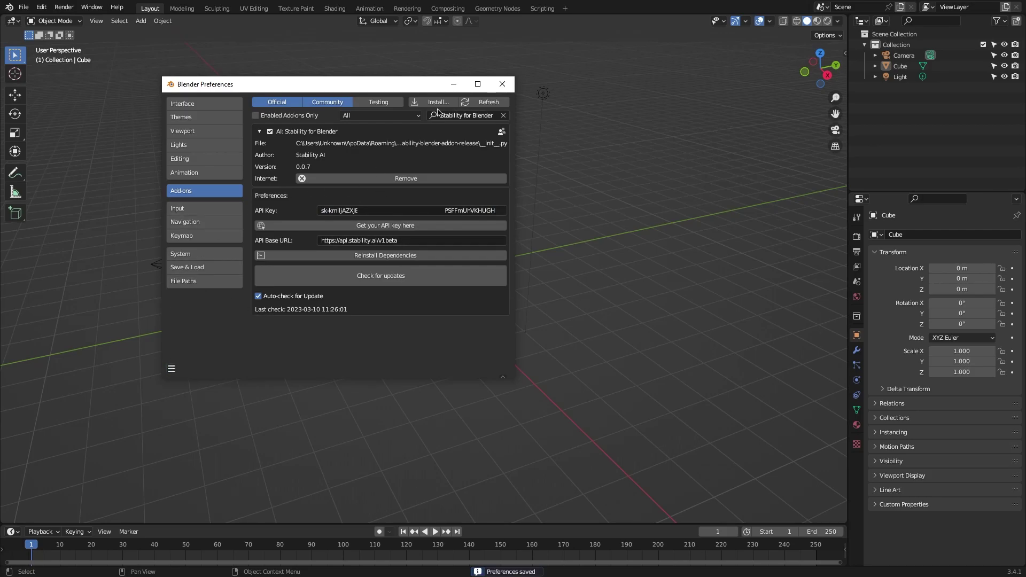
click(452, 84)
- Switch the main area to the Image Editor and show a widened Stability sidebar with Input Options expanded
key(n)
click(13, 21)
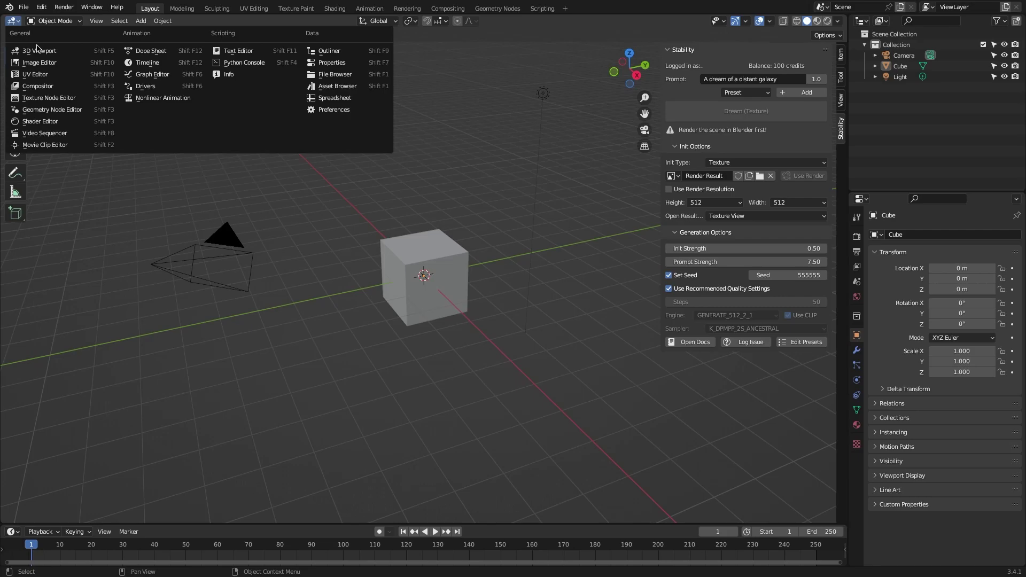
click(39, 42)
key(n)
click(842, 100)
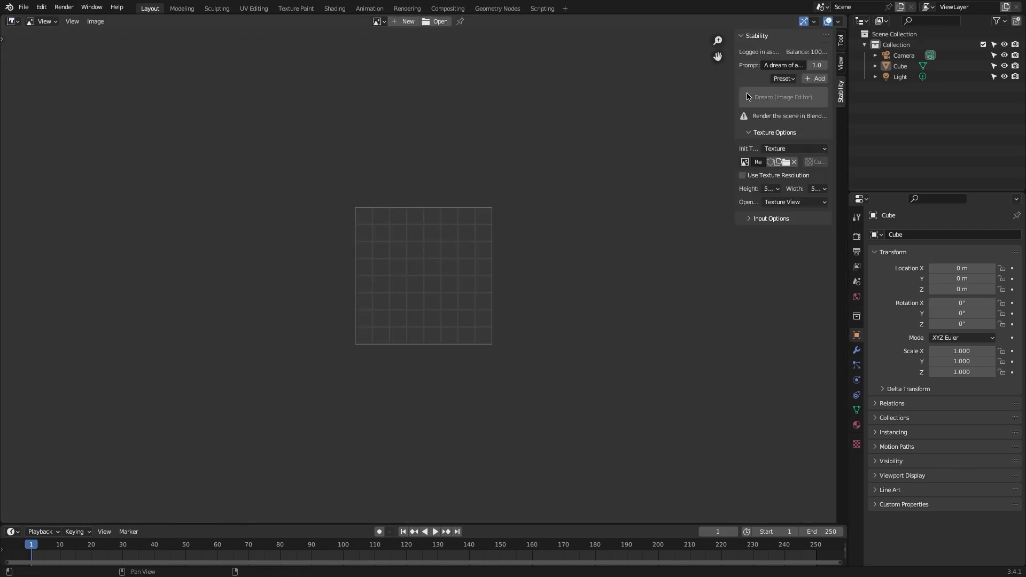
click(758, 216)
drag(735, 216, 719, 216)
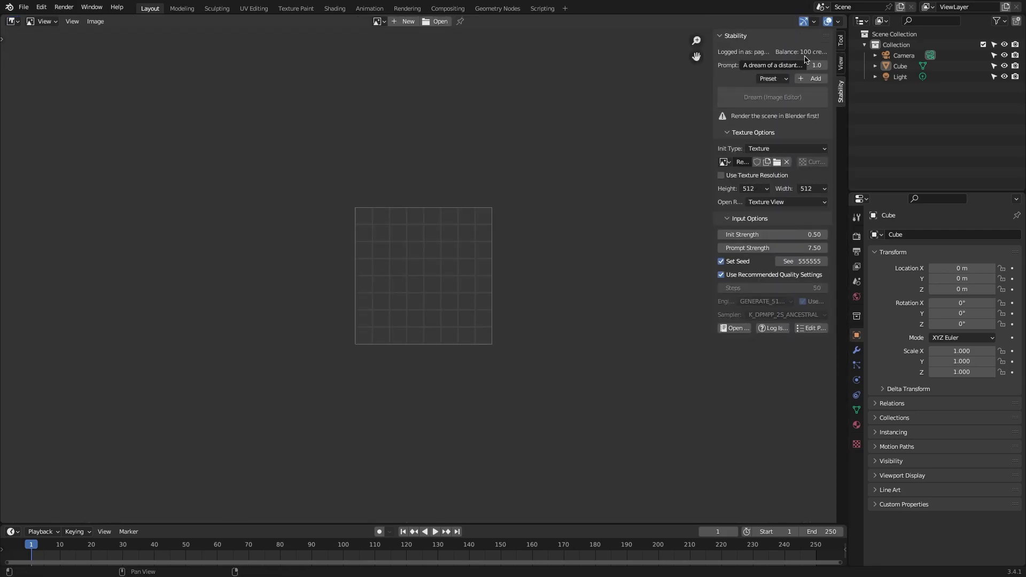